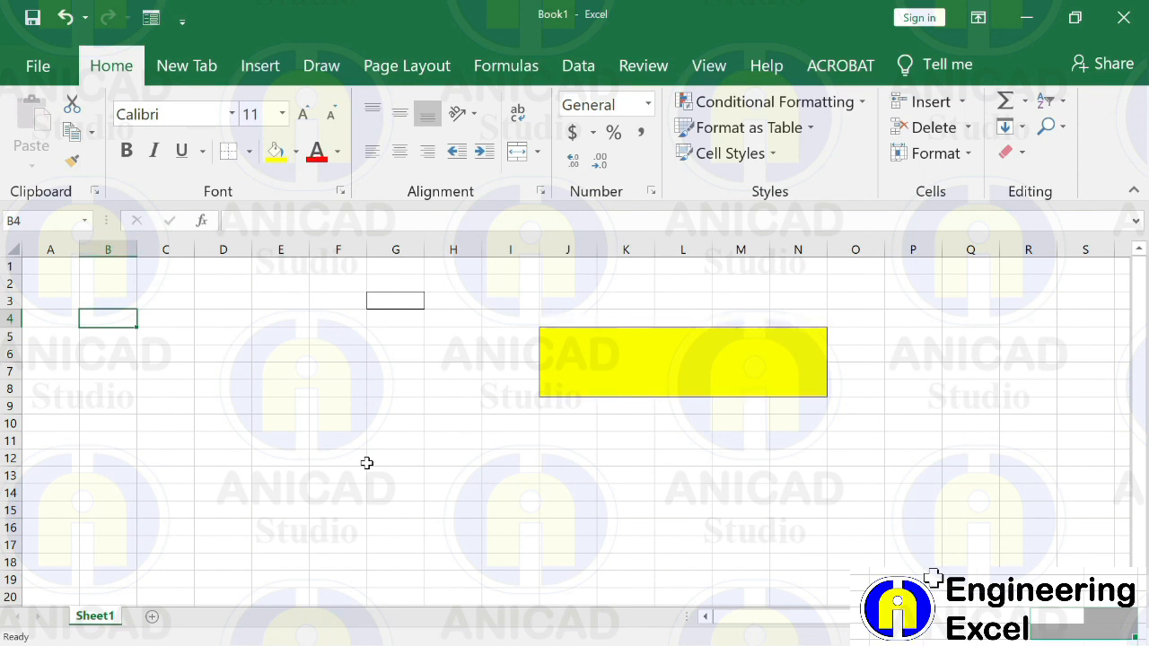
Enter "text" in the bordered cell G3 to test the large rectangle's conditional formatting
click(384, 296)
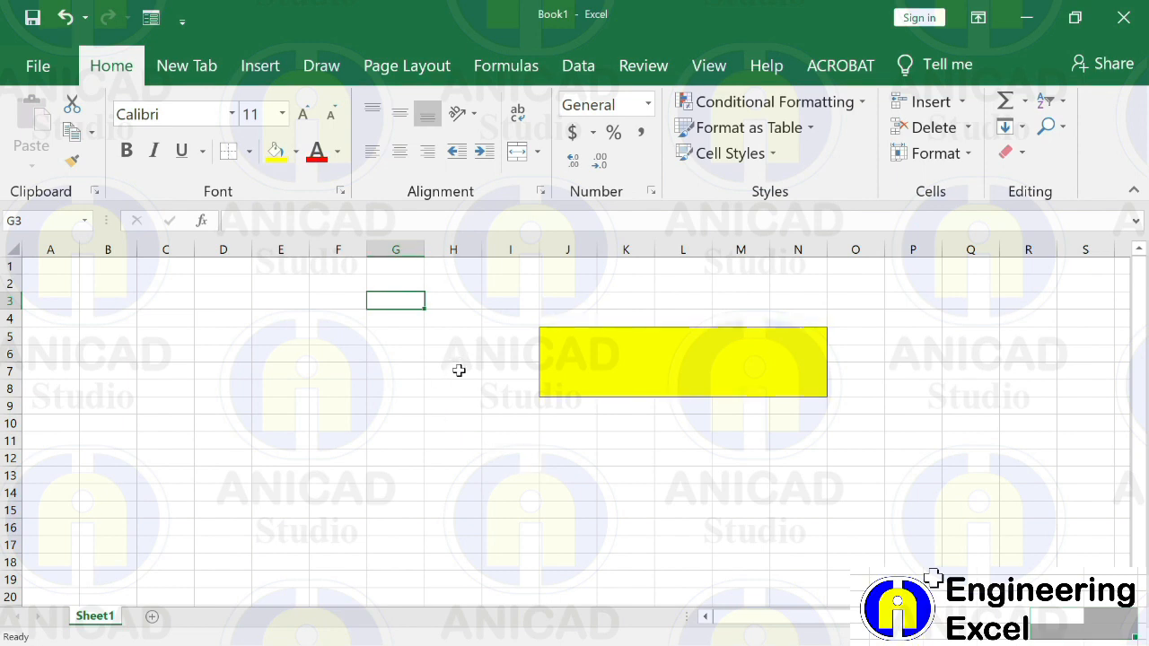
click(392, 322)
click(390, 305)
text(text)
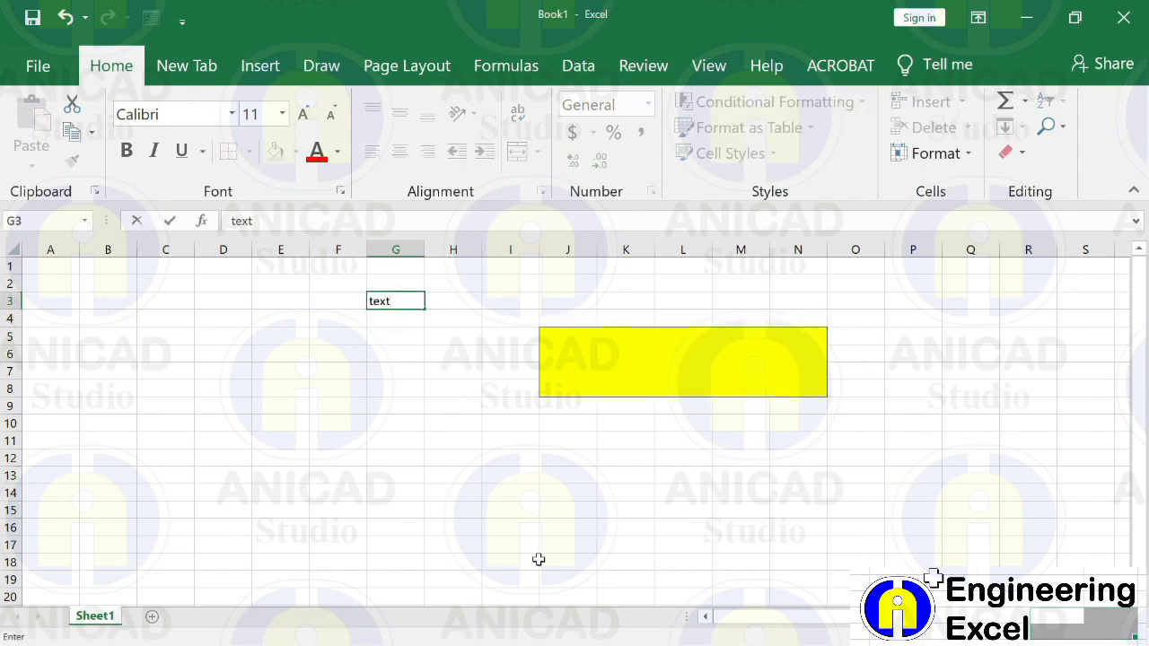
key(Return)
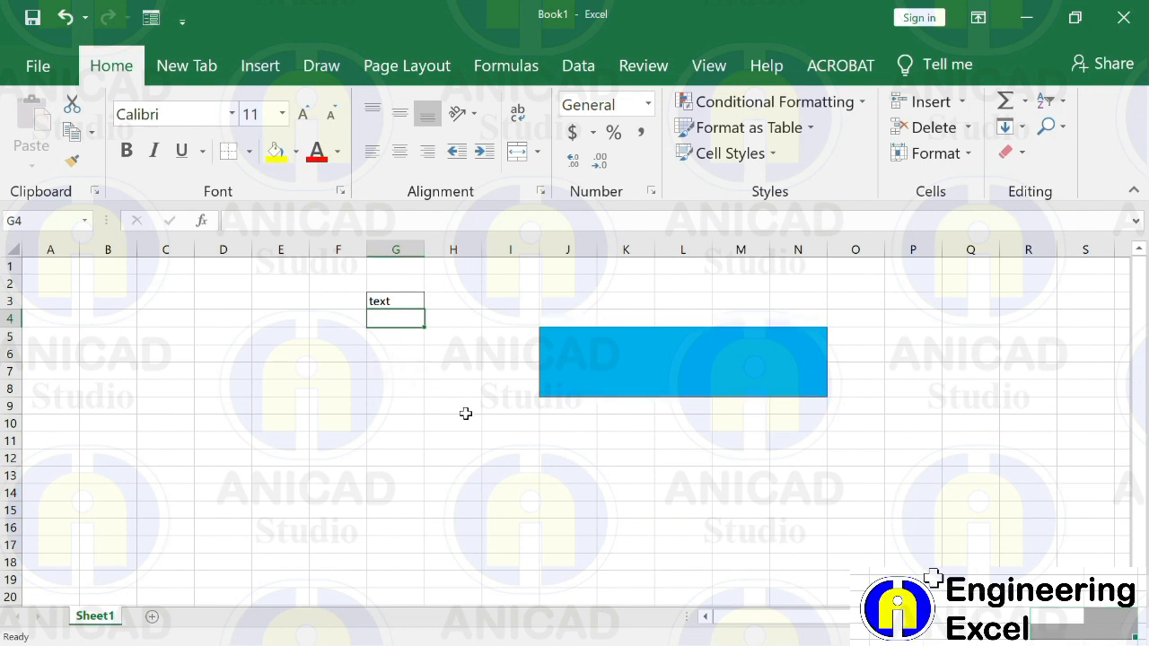
Fill cell G10 and the range I10:N10 with yellow
click(403, 420)
click(278, 152)
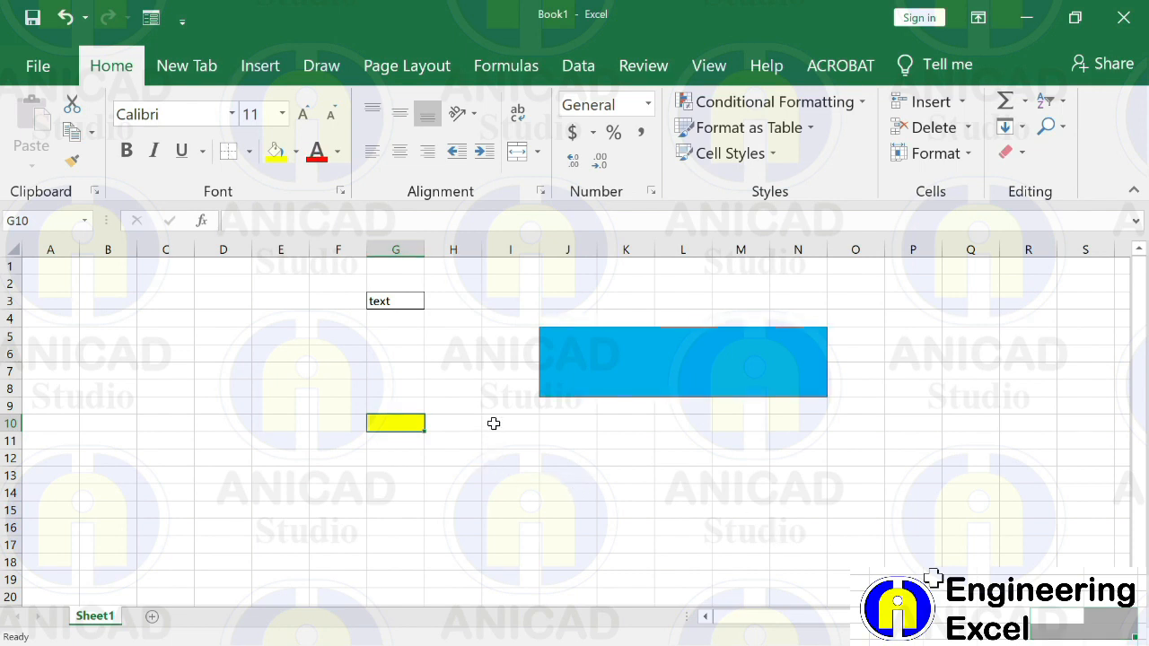
drag(494, 424, 788, 419)
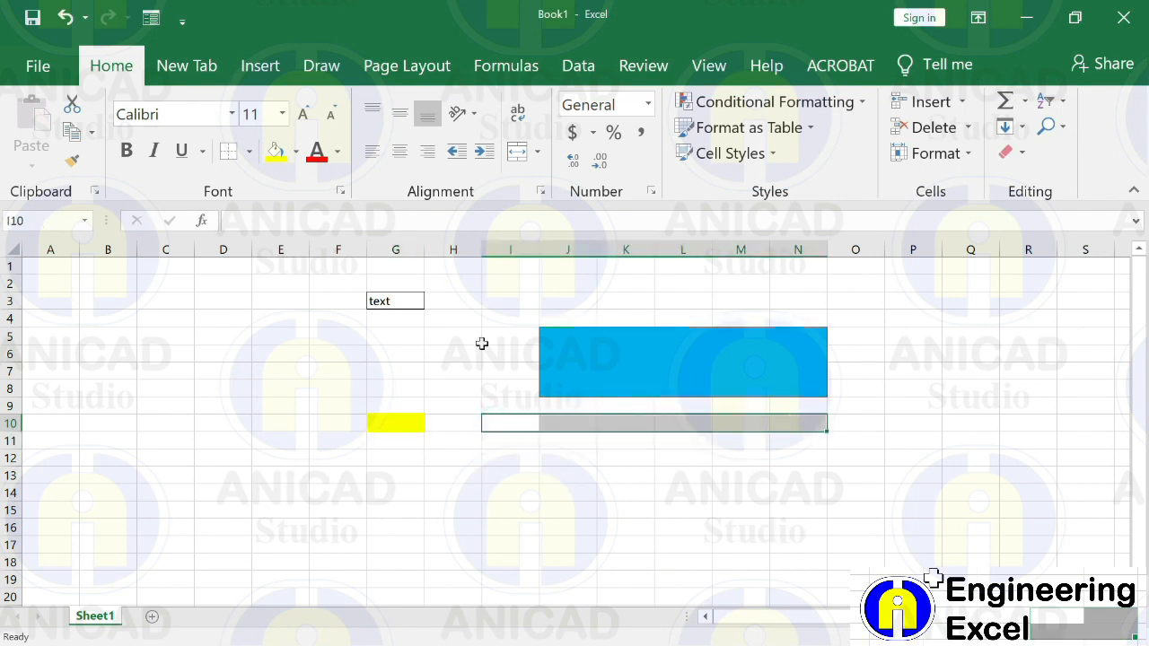
click(274, 150)
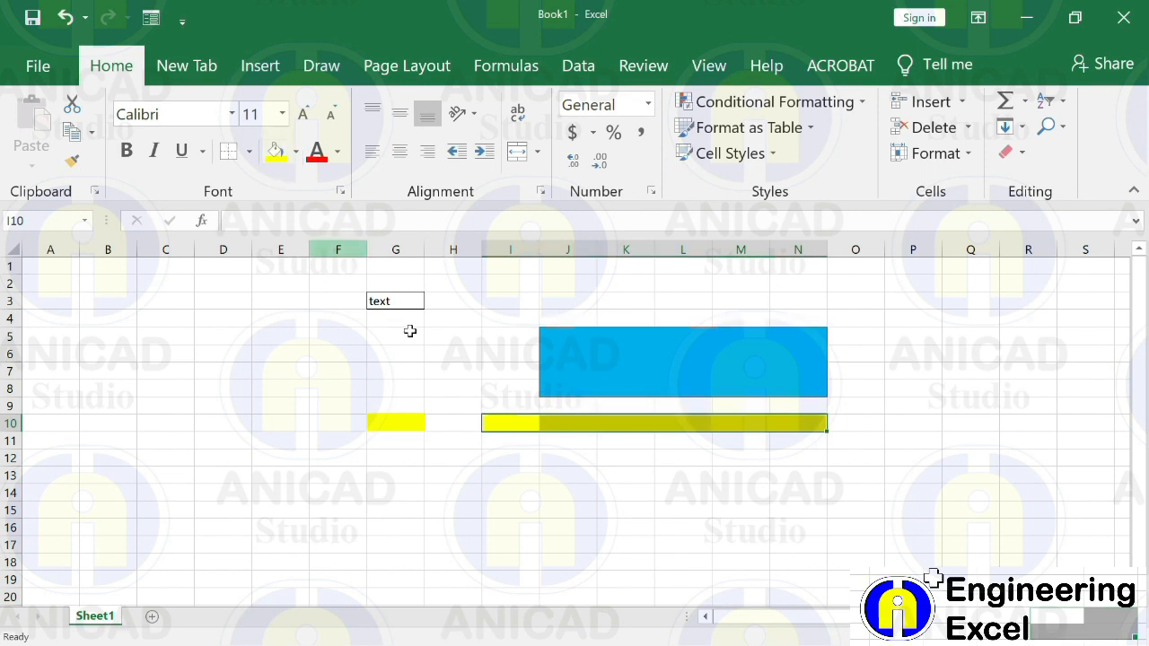
Start a new conditional formatting rule for I10:N10 that uses a formula to determine which cells to format
click(408, 424)
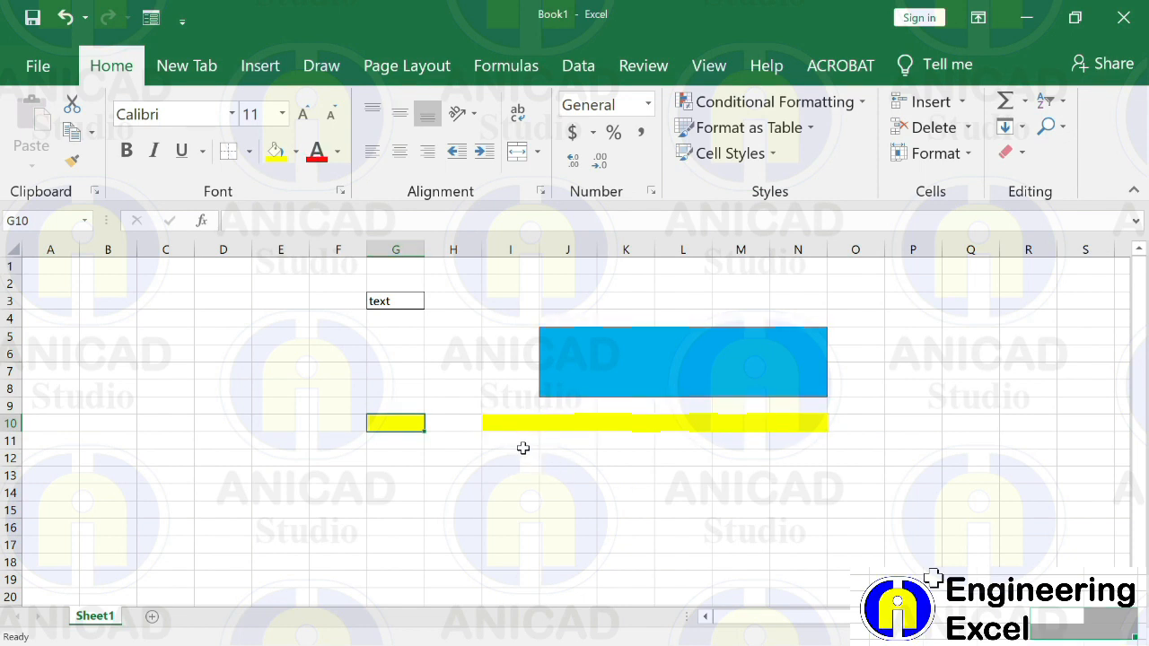
click(567, 493)
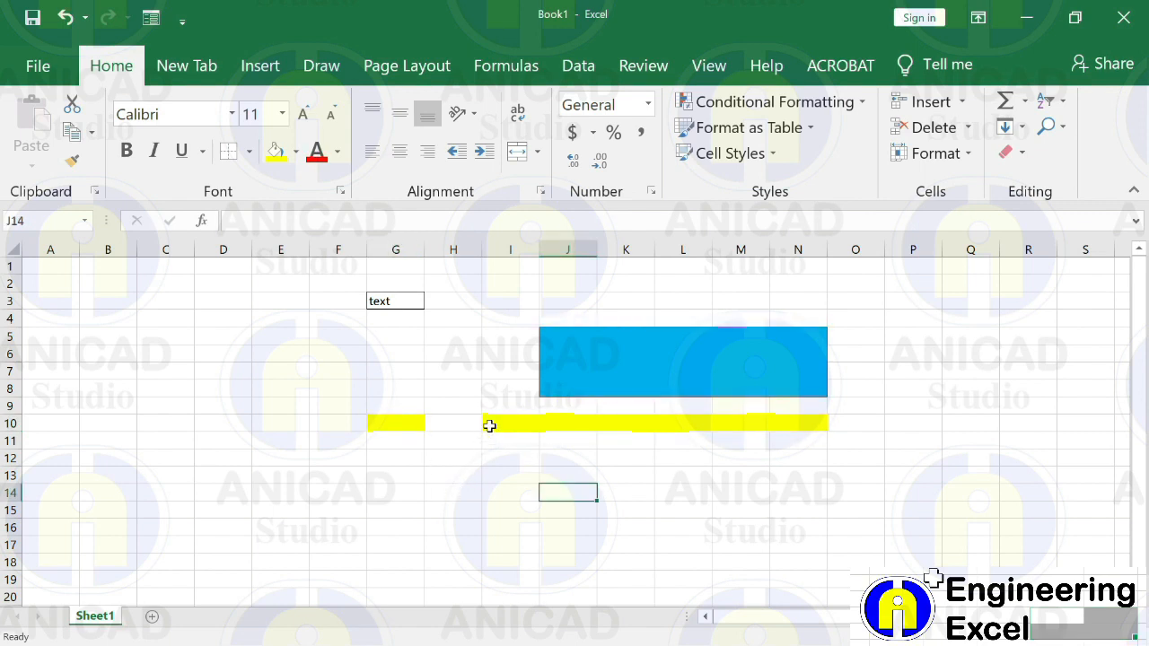
click(490, 423)
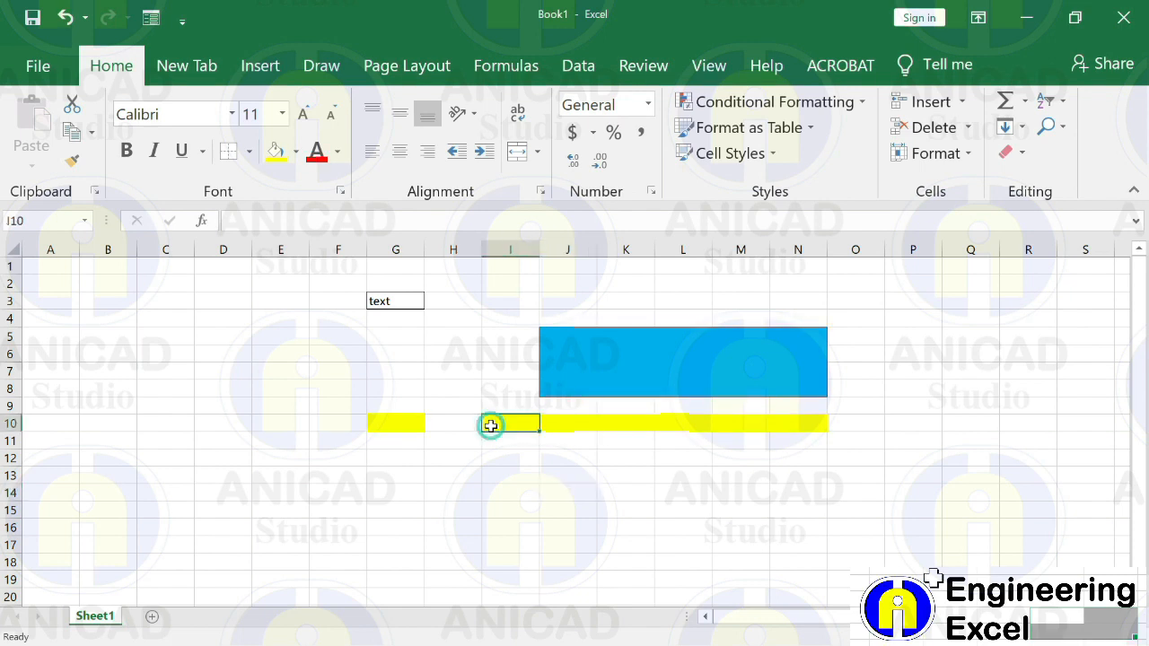
drag(504, 423, 790, 422)
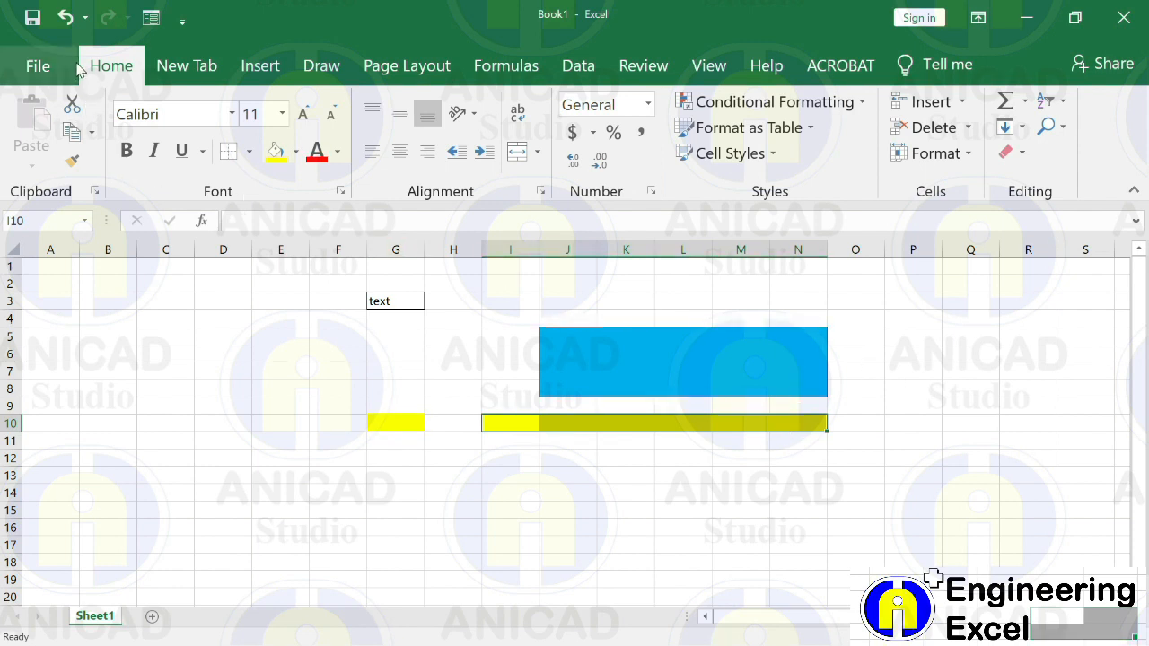
click(775, 102)
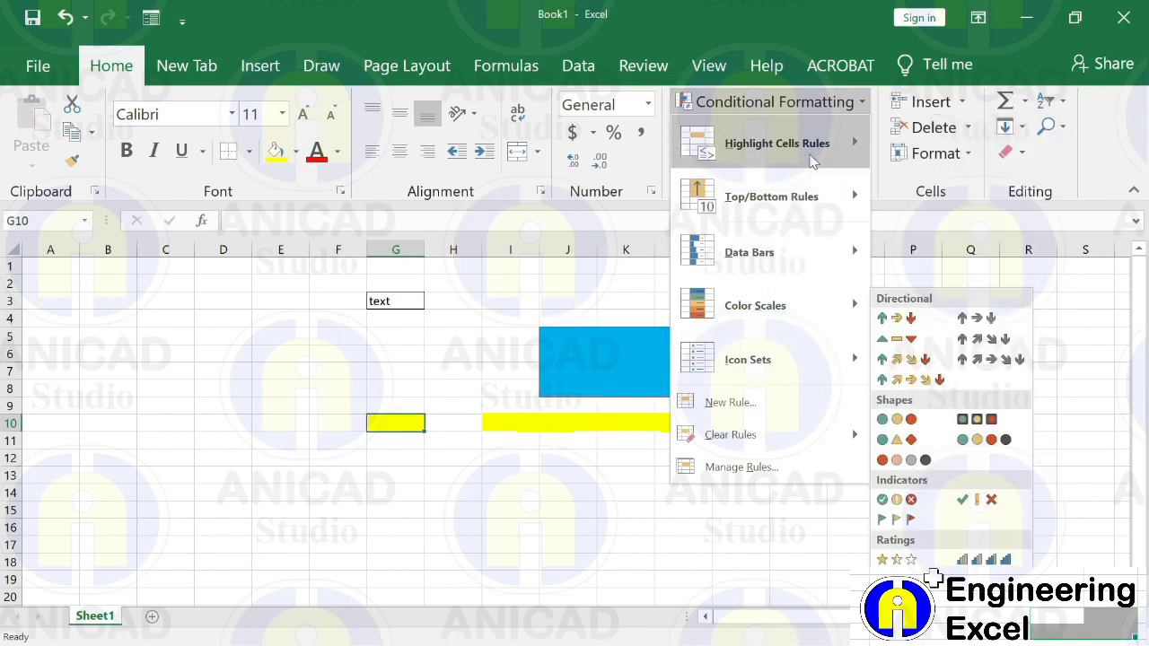
mouse_move(813, 151)
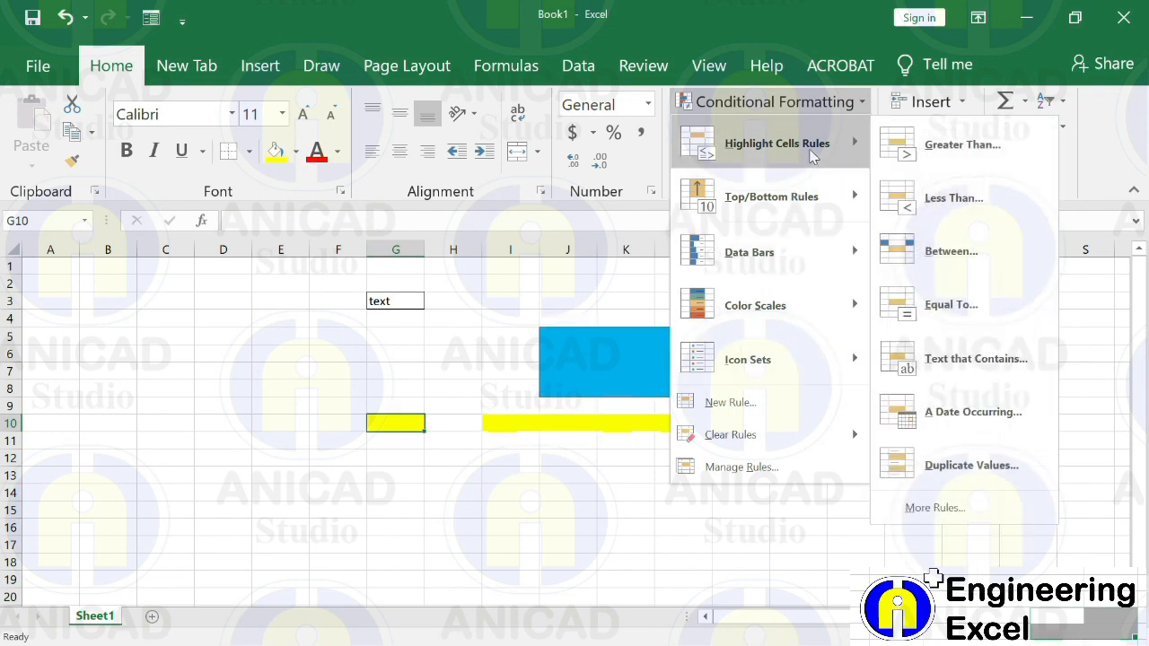
click(797, 410)
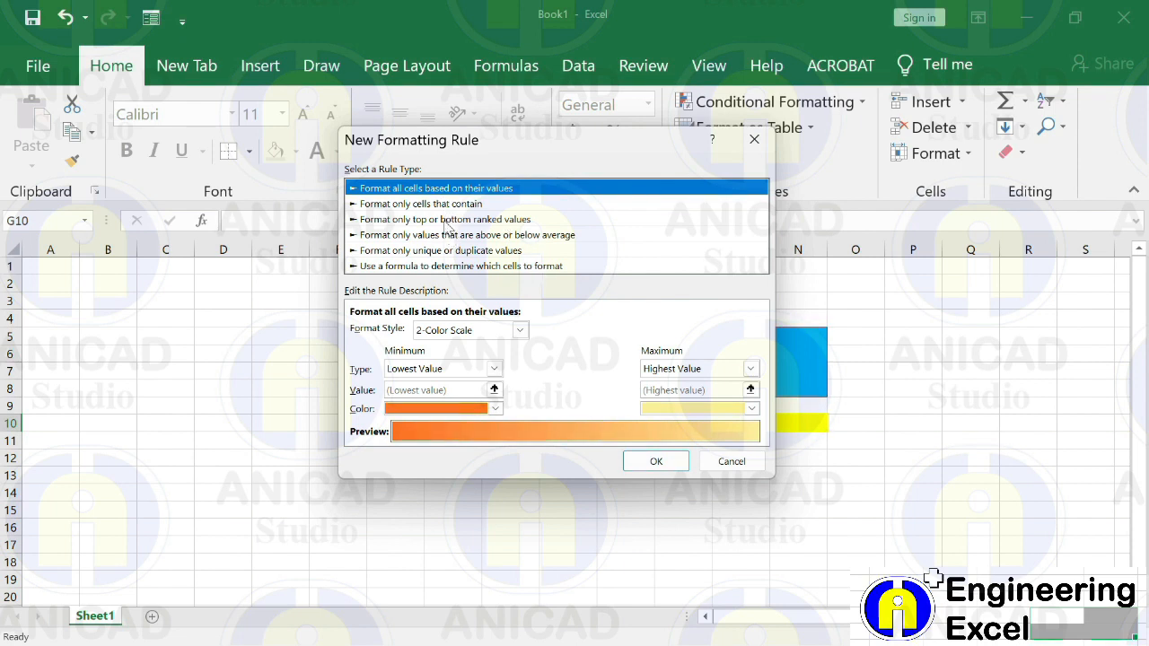
click(511, 266)
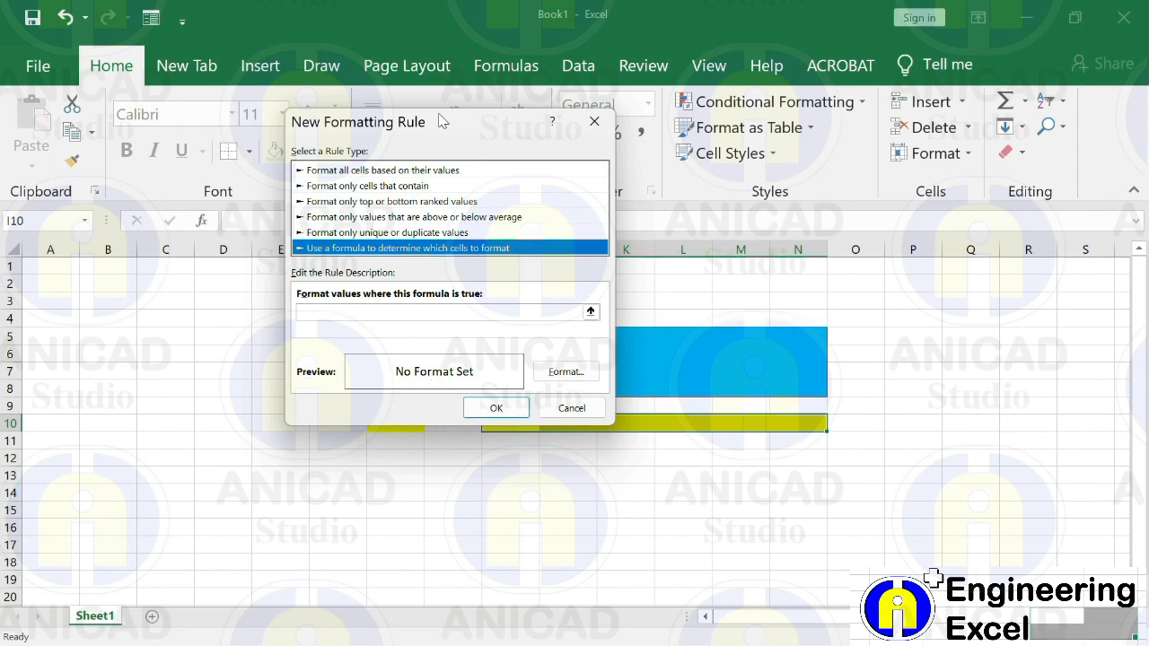
Set the rule's formula to =$G$10="TRY", picking the yellow cell G10 as the reference
drag(450, 124, 266, 49)
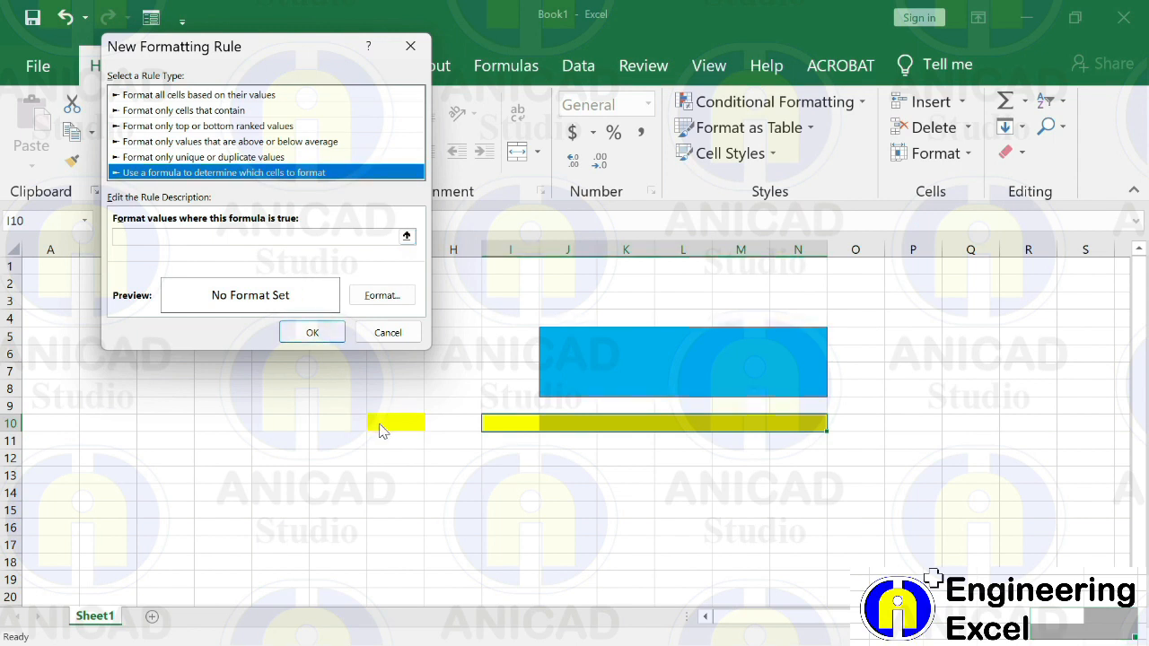
click(406, 236)
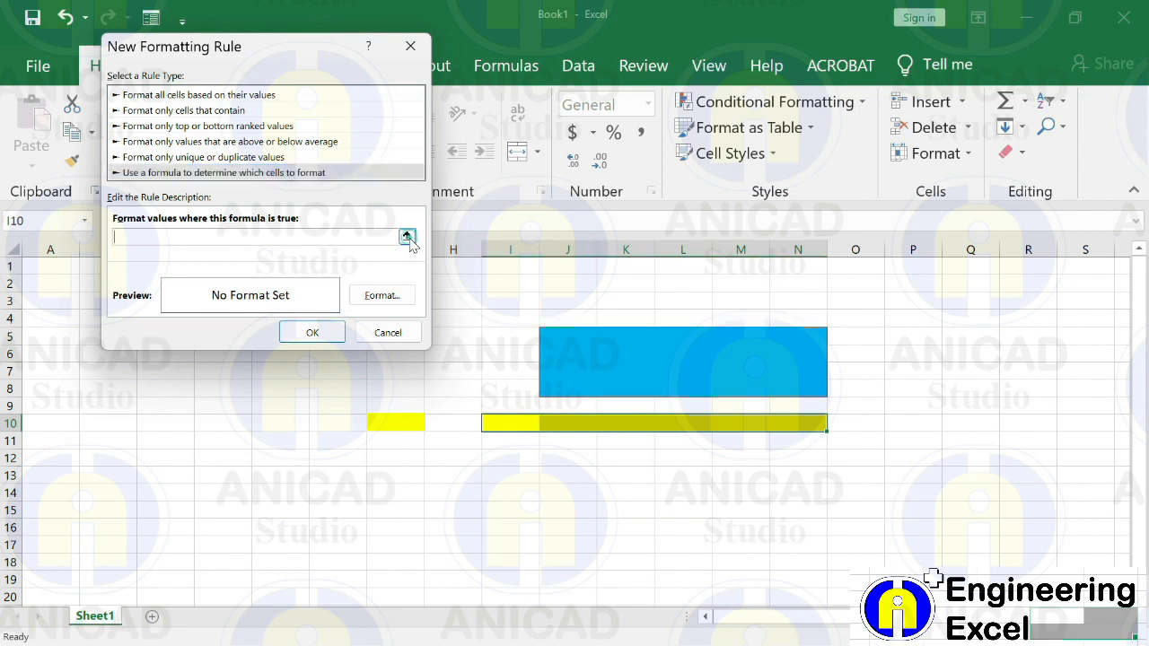
drag(157, 57, 183, 187)
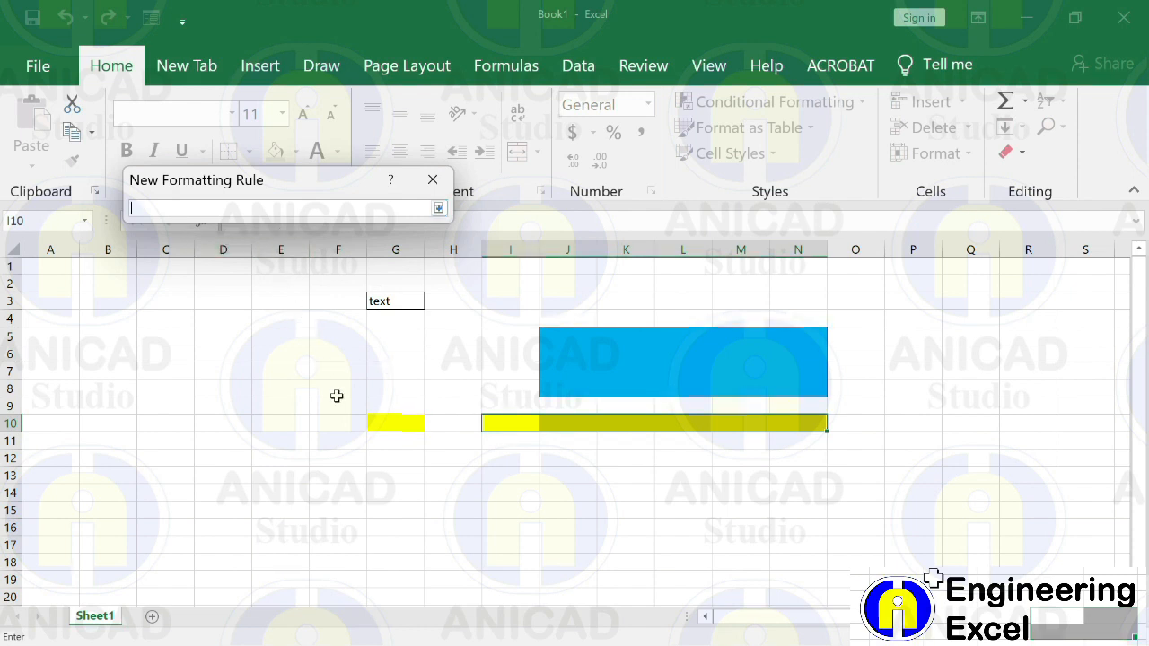
click(376, 423)
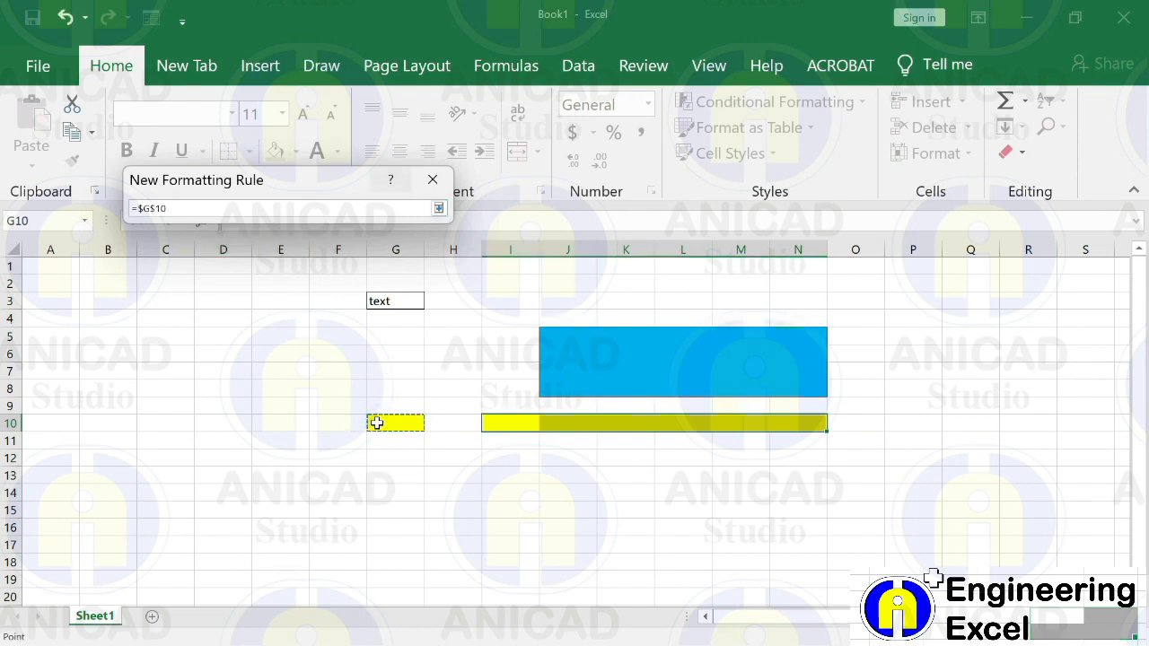
text(="TRY)
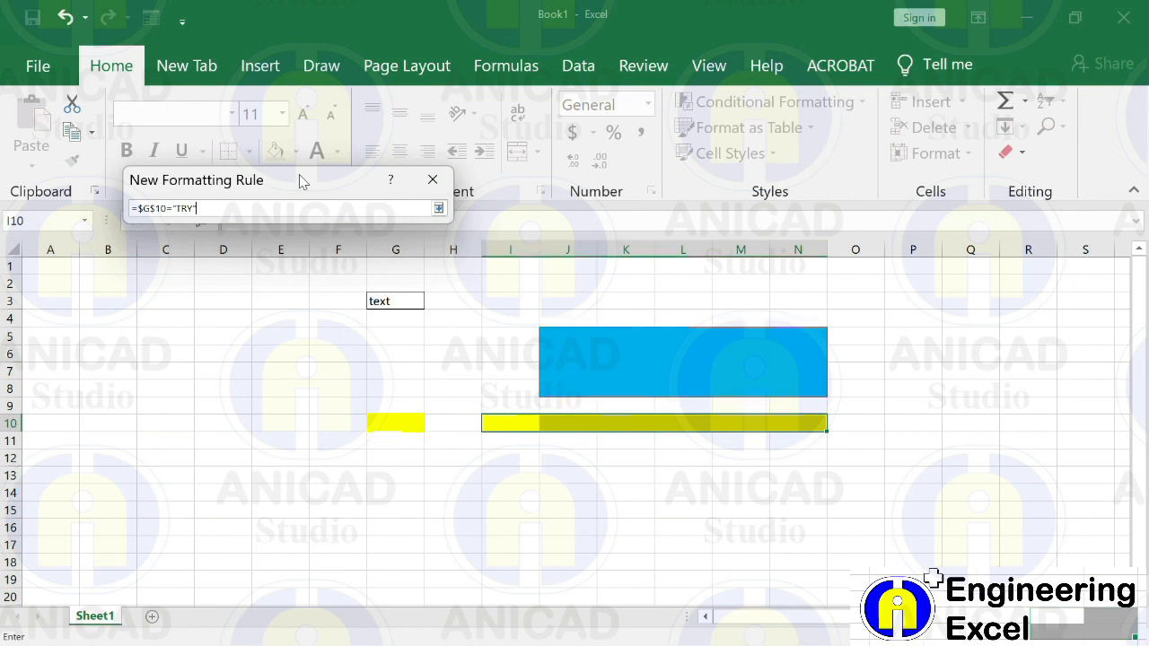
key(Return)
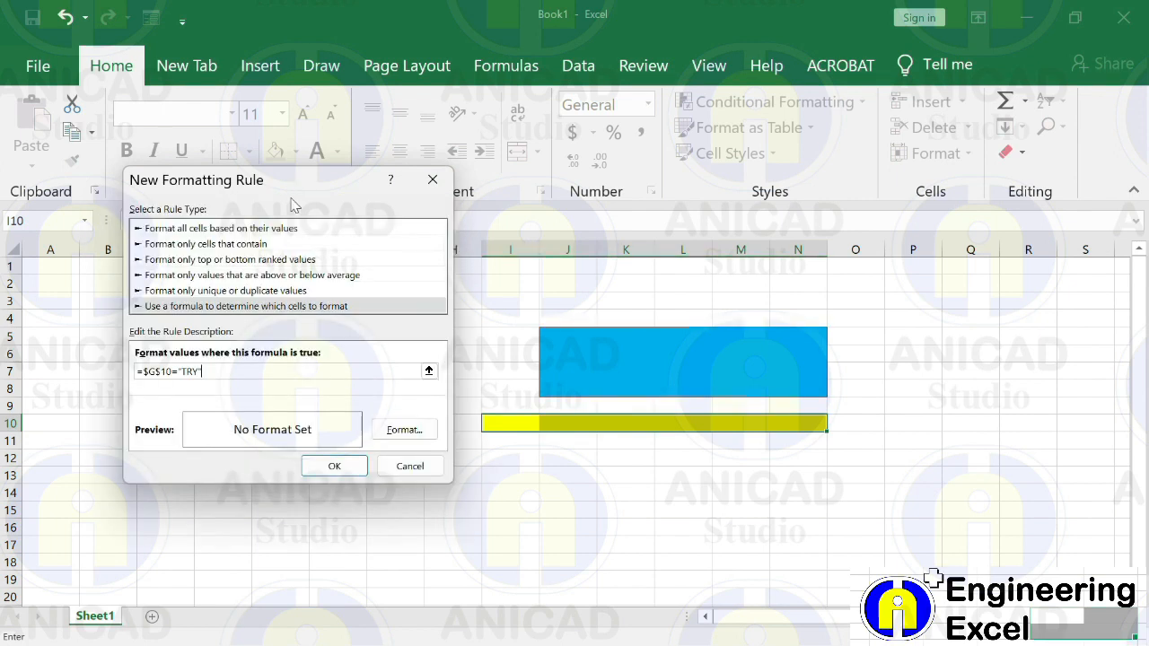
Give the rule a light green background fill and apply it to I10:N10
drag(279, 186, 756, 55)
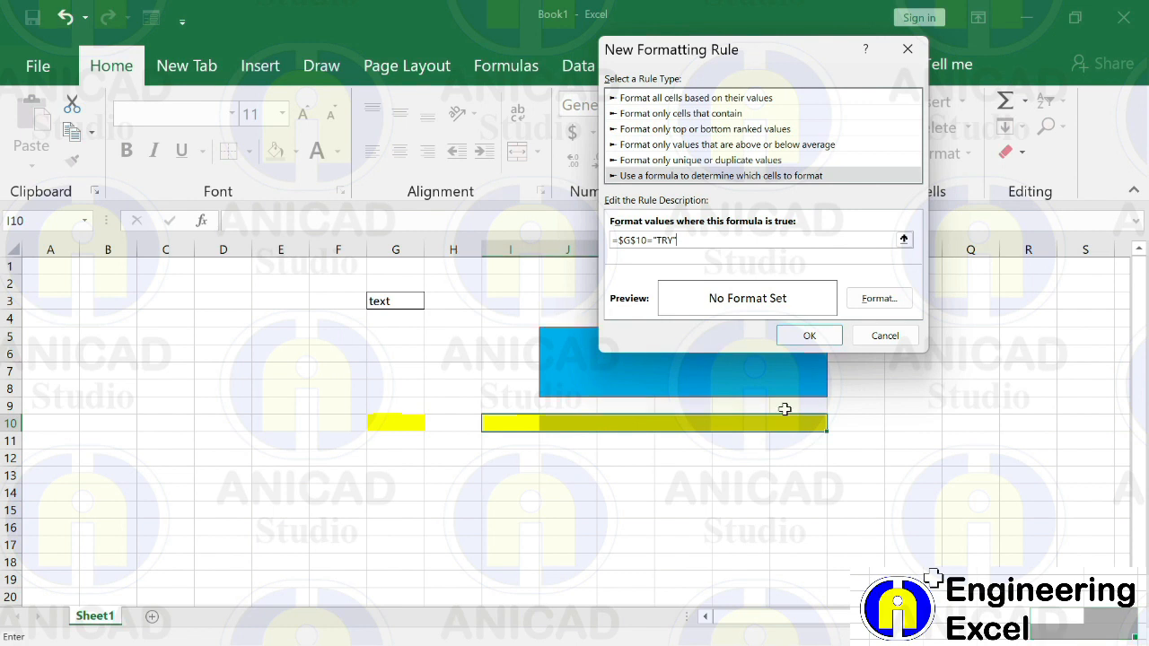
click(868, 305)
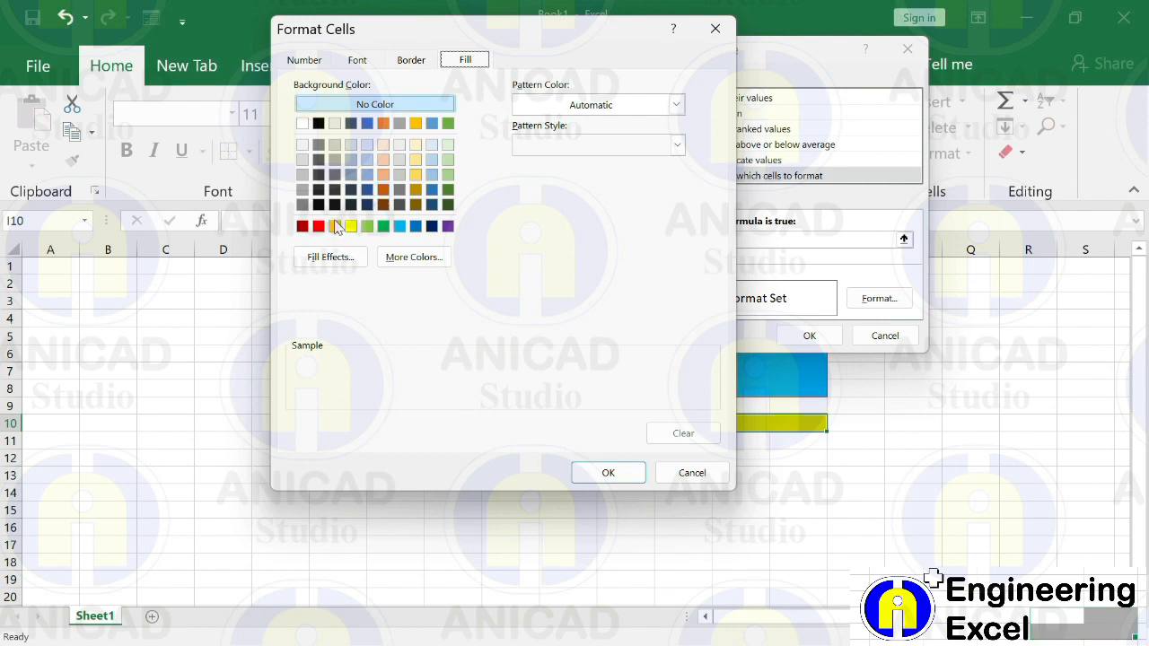
click(448, 162)
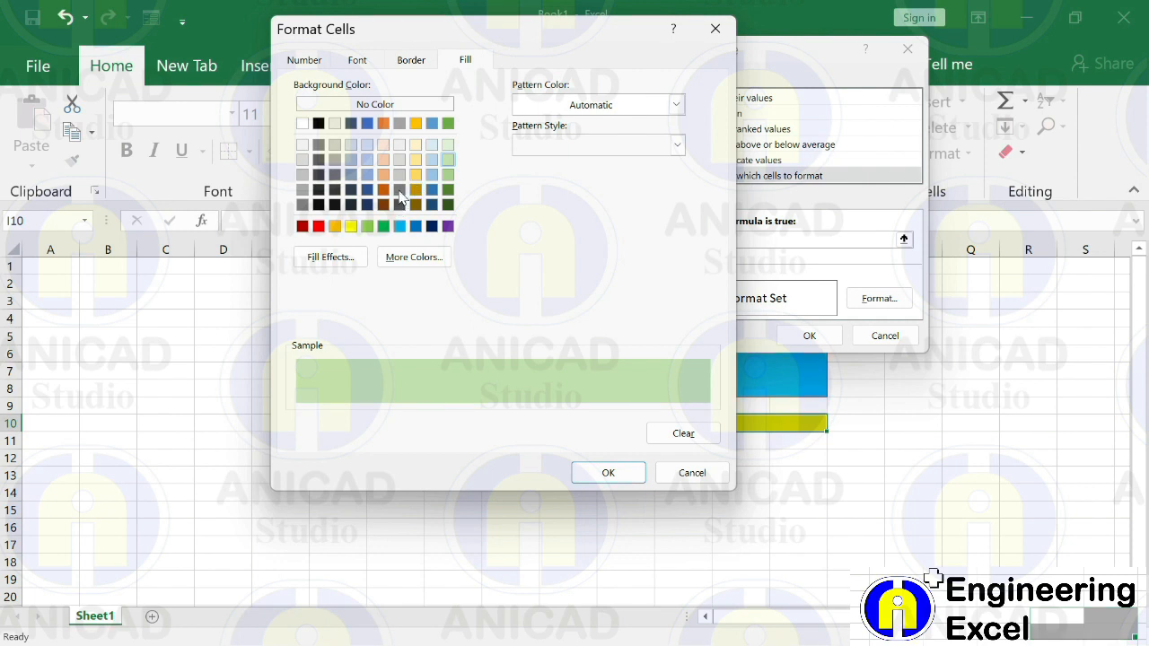
click(608, 473)
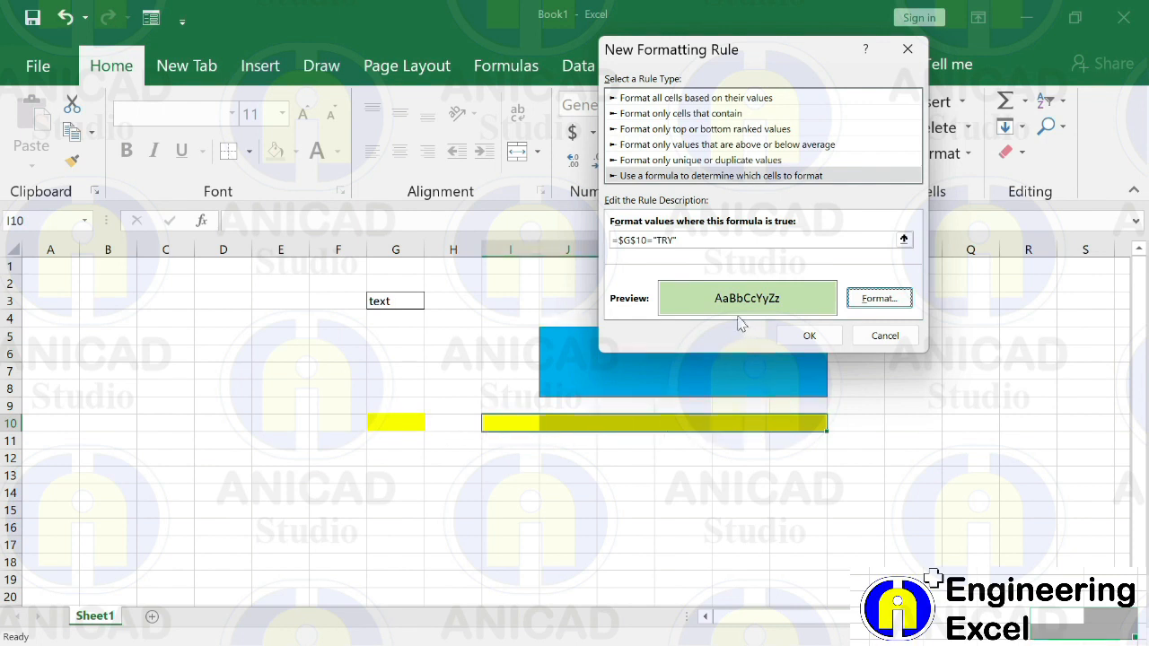
click(810, 335)
Enter "try" in cell G10 to test the new rule
click(397, 425)
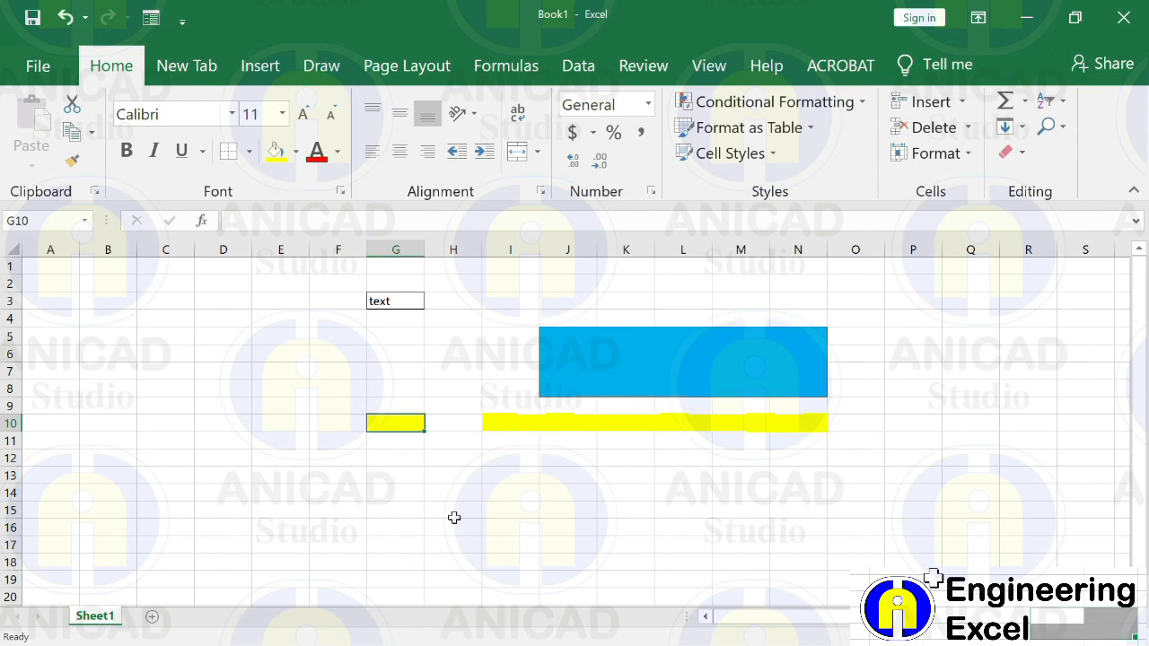
text(try)
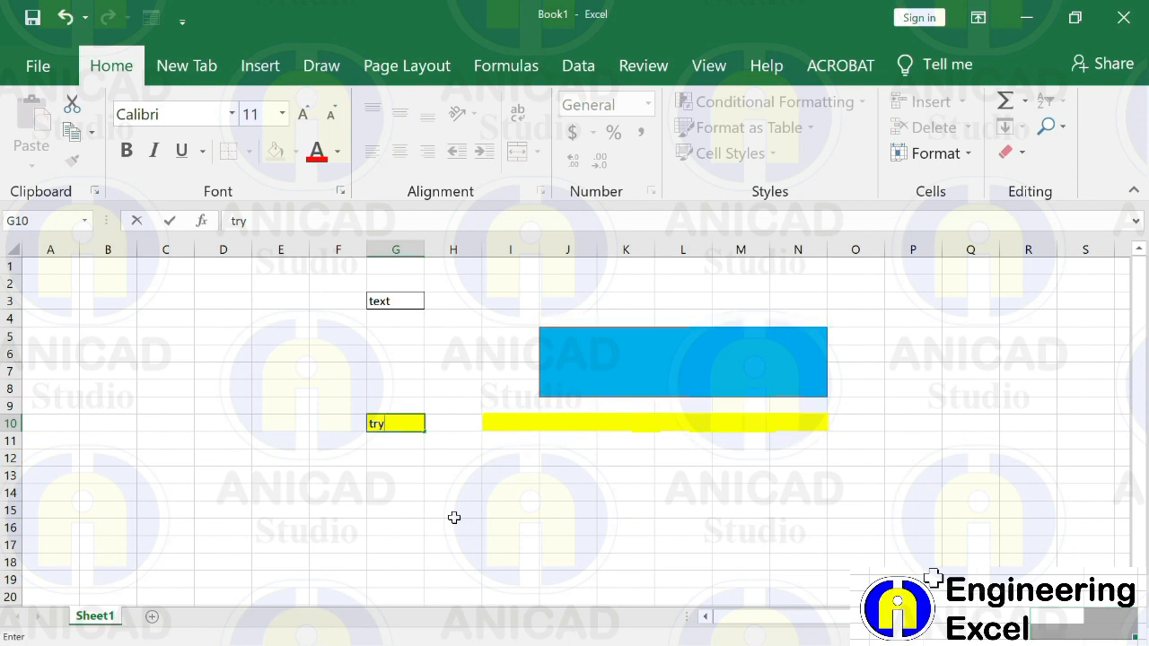
key(Return)
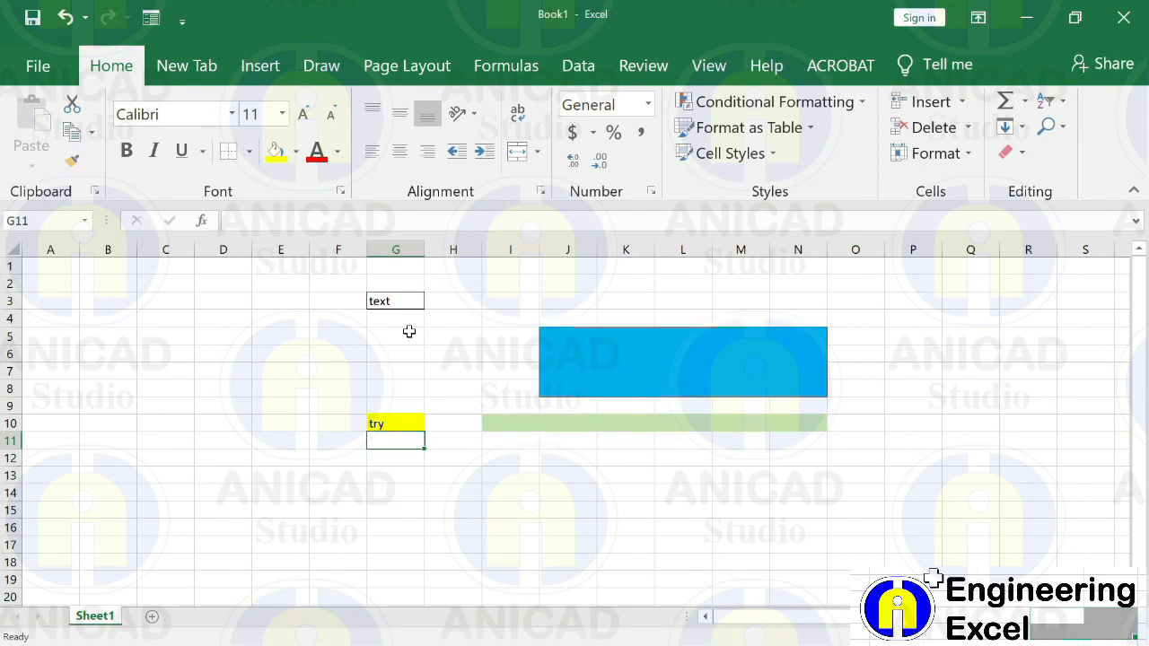
Clear cell G3 and enter "ttttt" to test a non-matching value
click(398, 302)
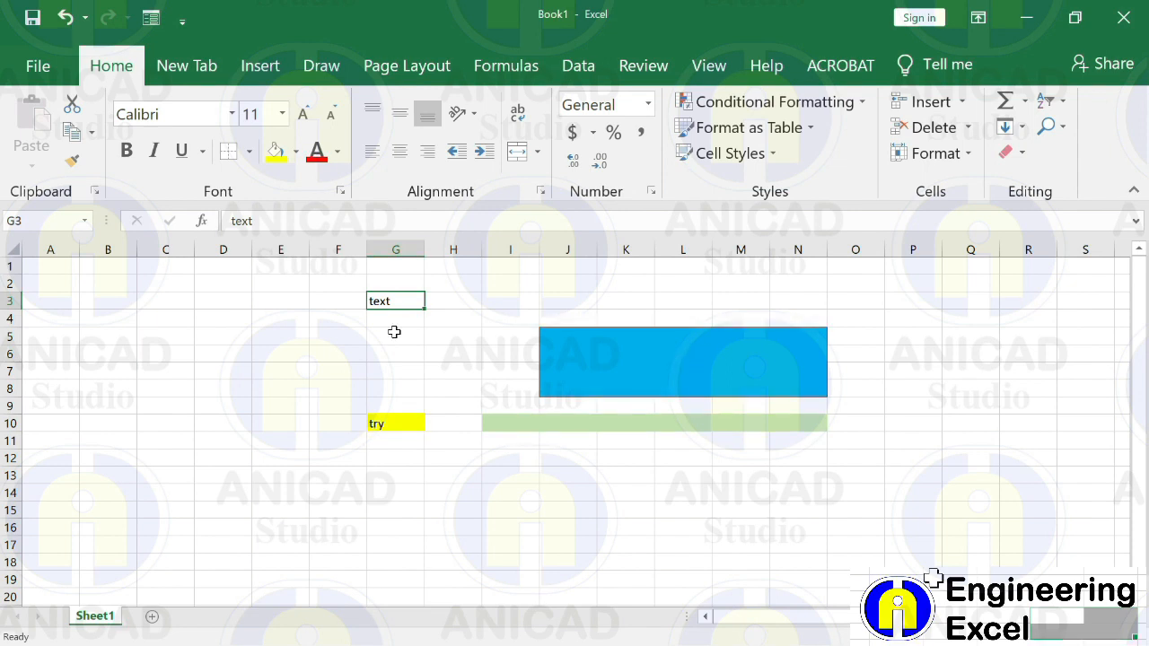
key(Delete)
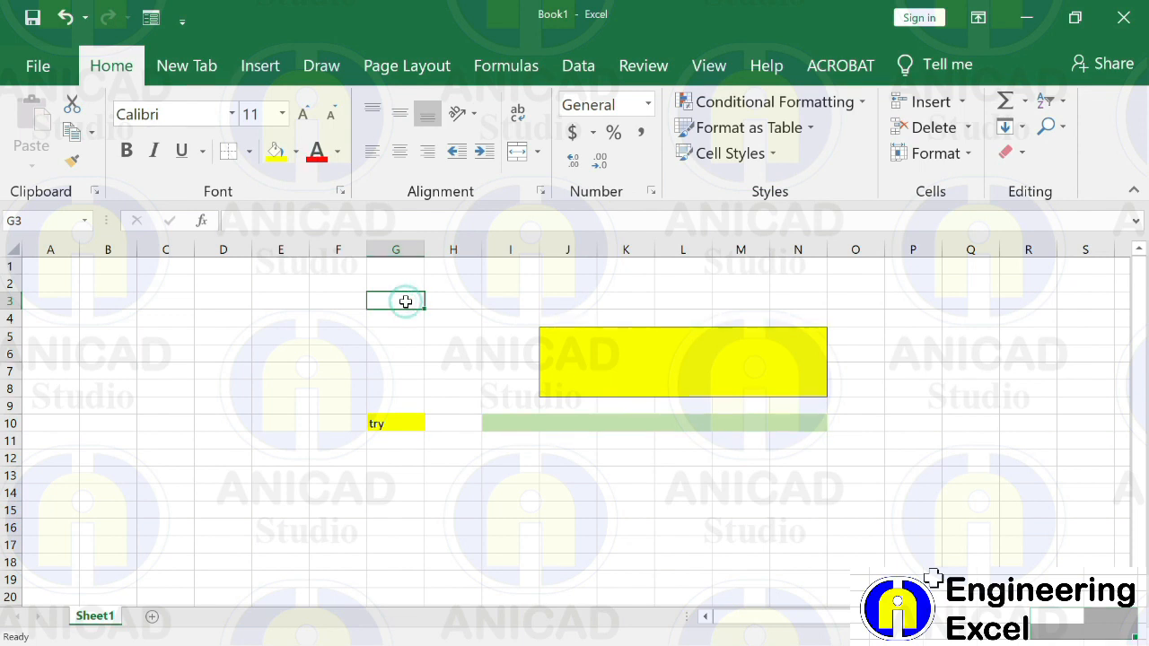
text(ttttt)
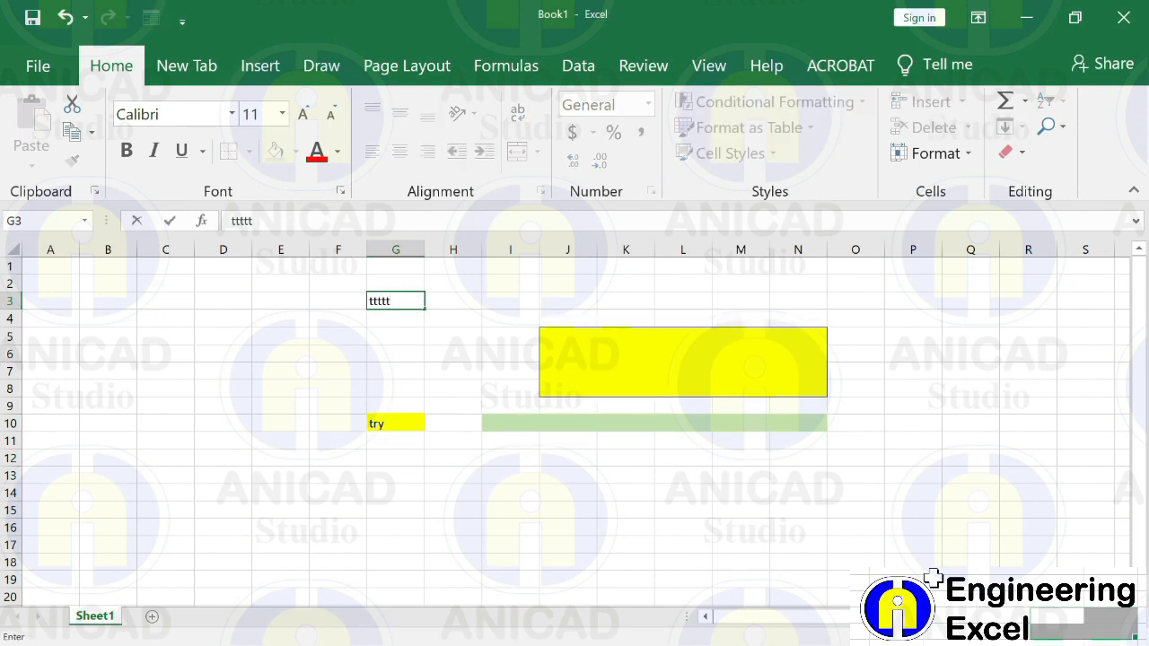
key(Return)
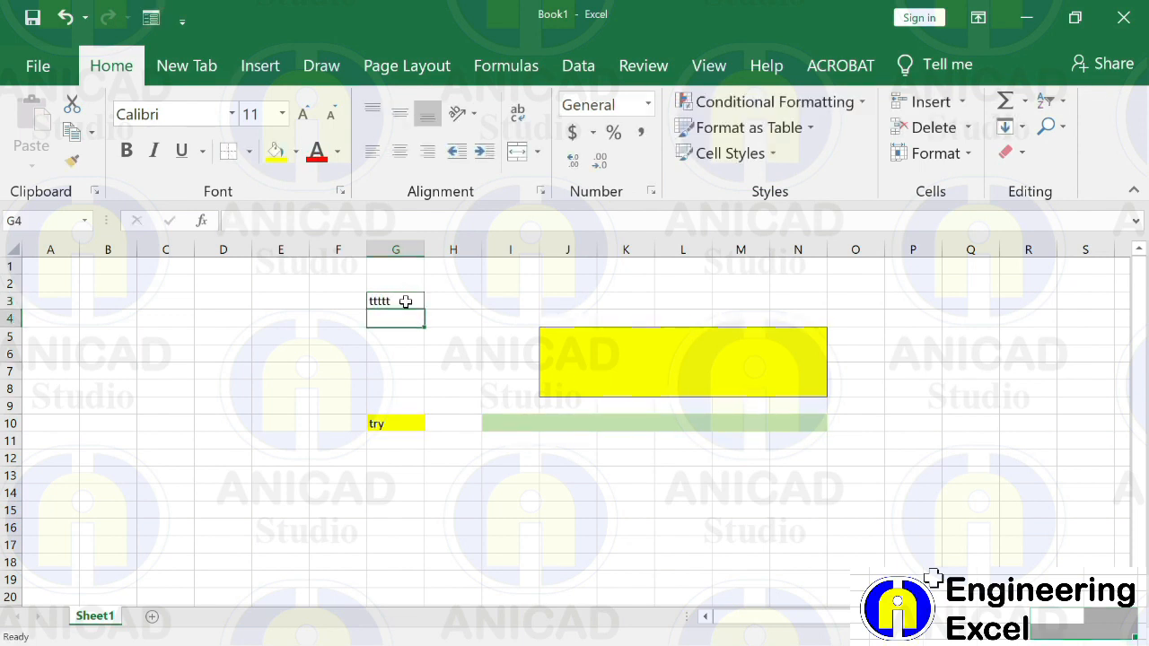
Replace the content of cell G3 with "Text"
click(404, 303)
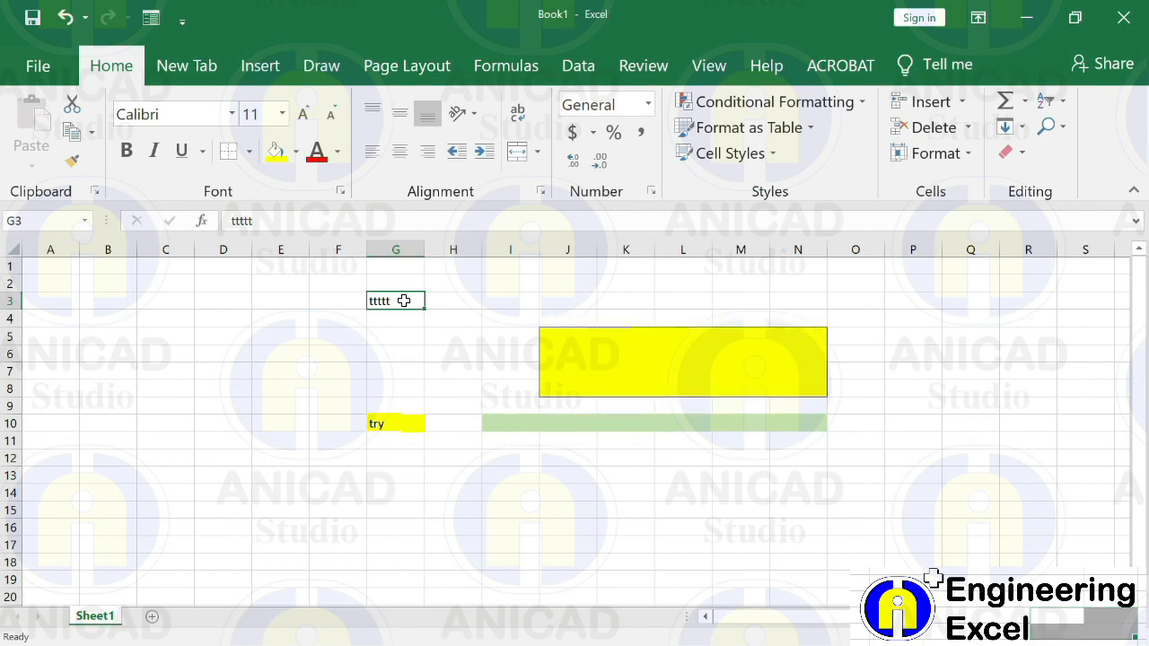
key(BackSpace)
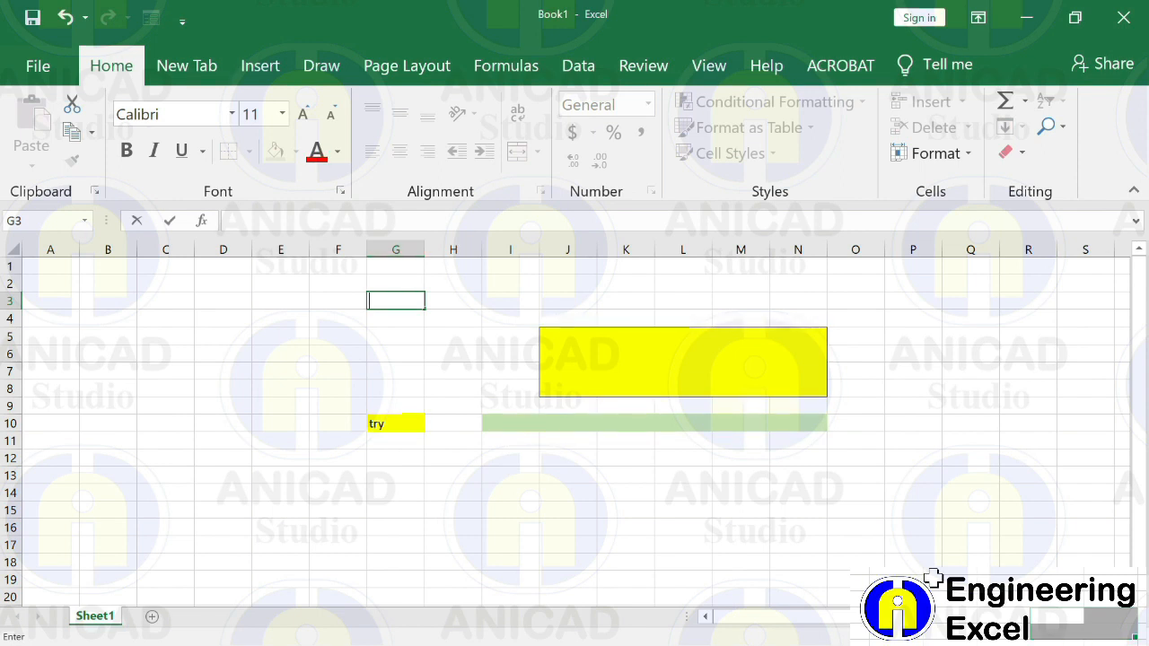
text(TExt)
key(Return)
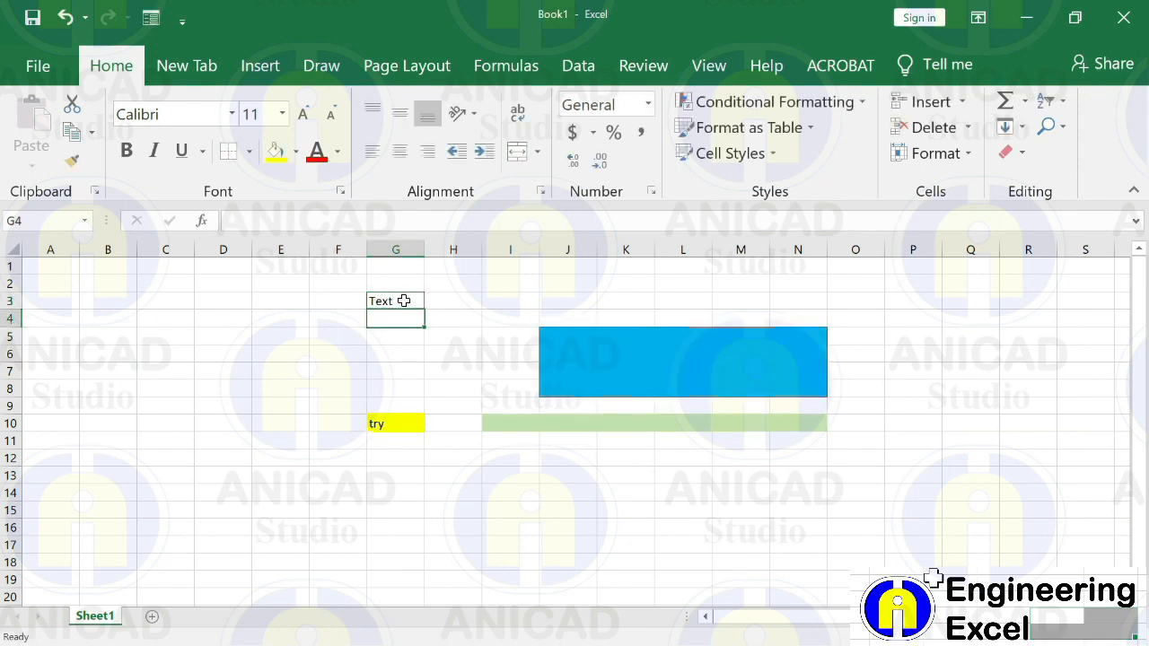
Clear cell G10 and enter "TRY" in capitals to test the rule again
click(395, 429)
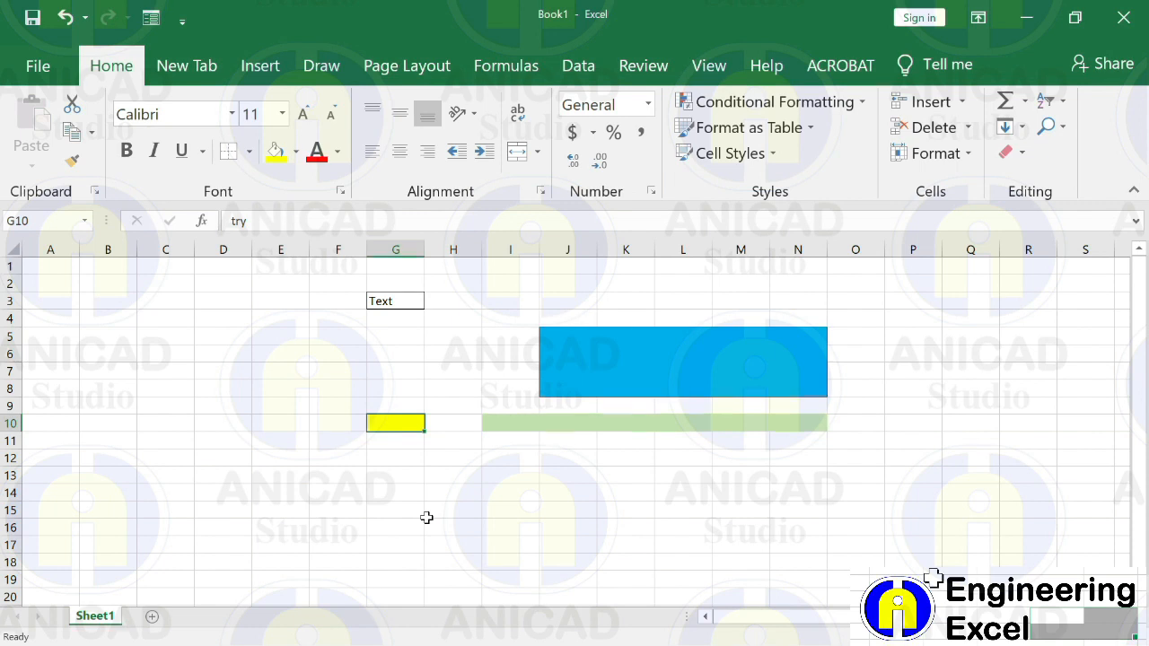
key(Delete)
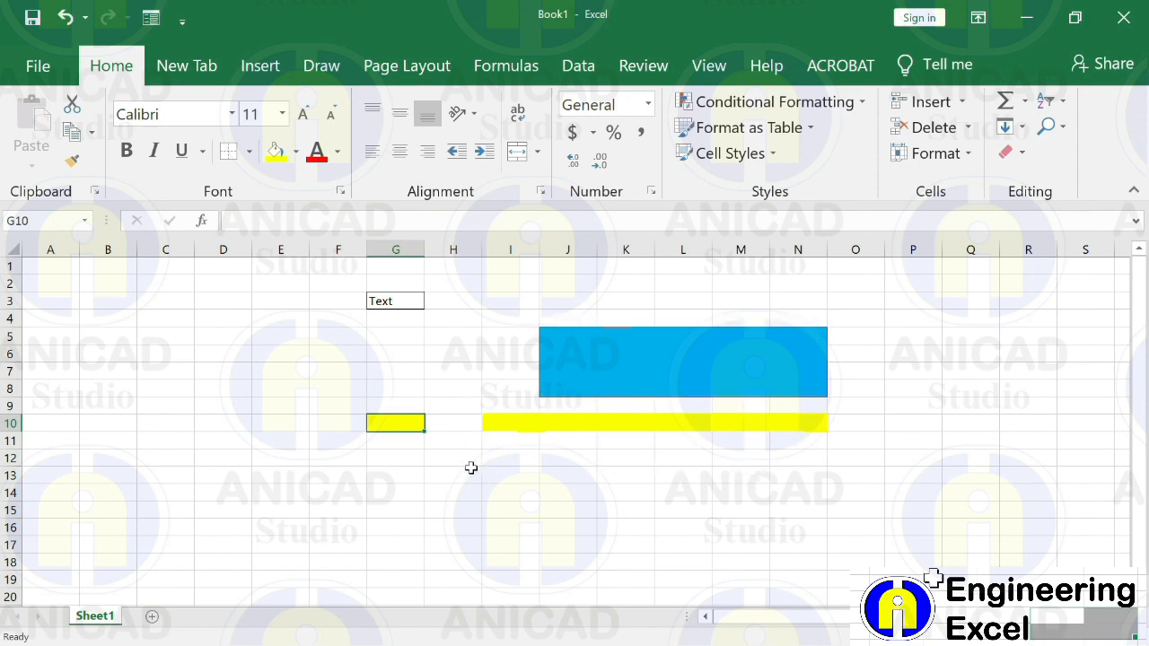
click(385, 452)
click(384, 423)
text(TRY)
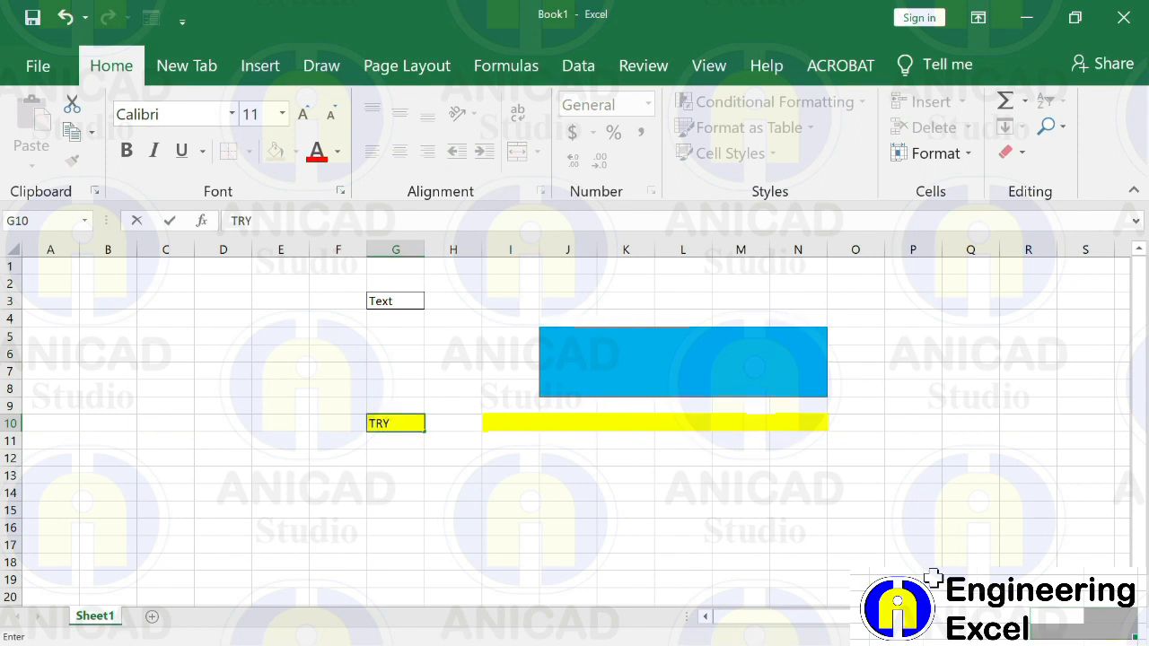
key(Return)
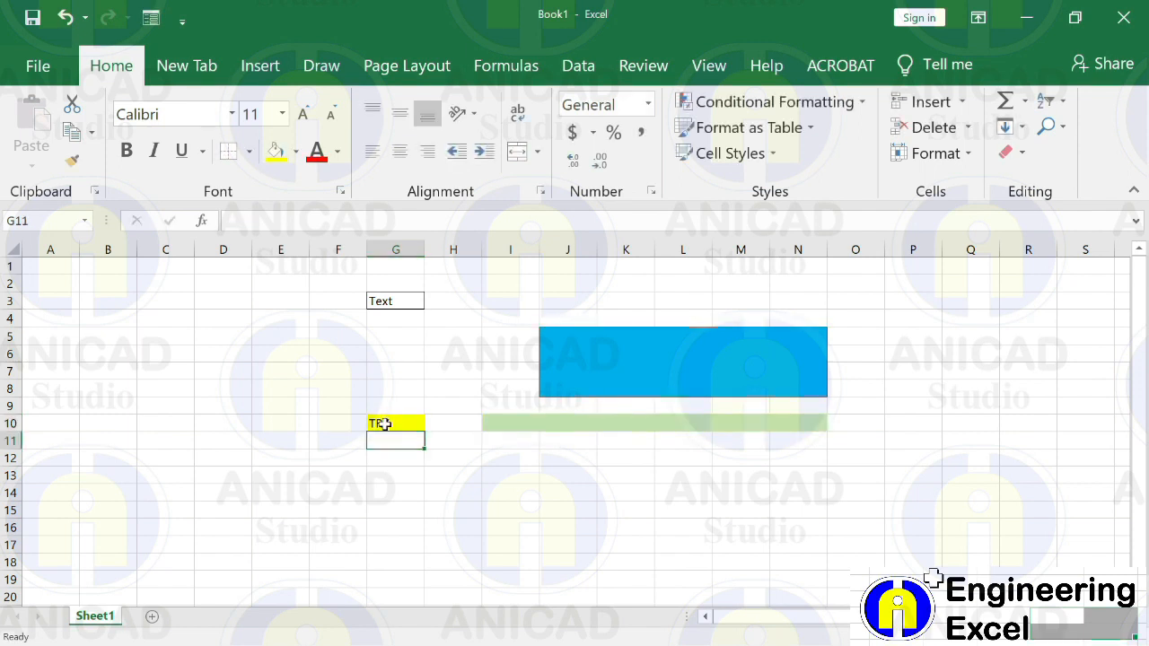